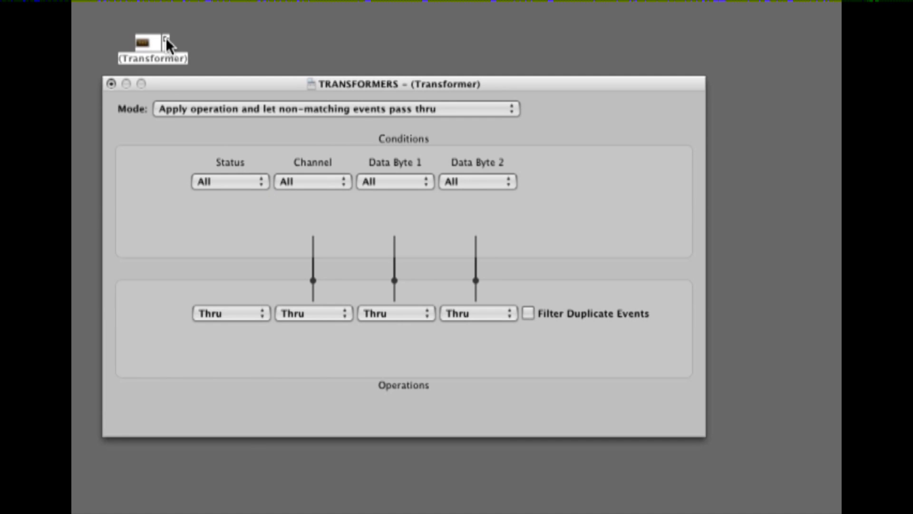
- Make the Transformer match Status = Note and fix the output status to Fader
click(242, 203)
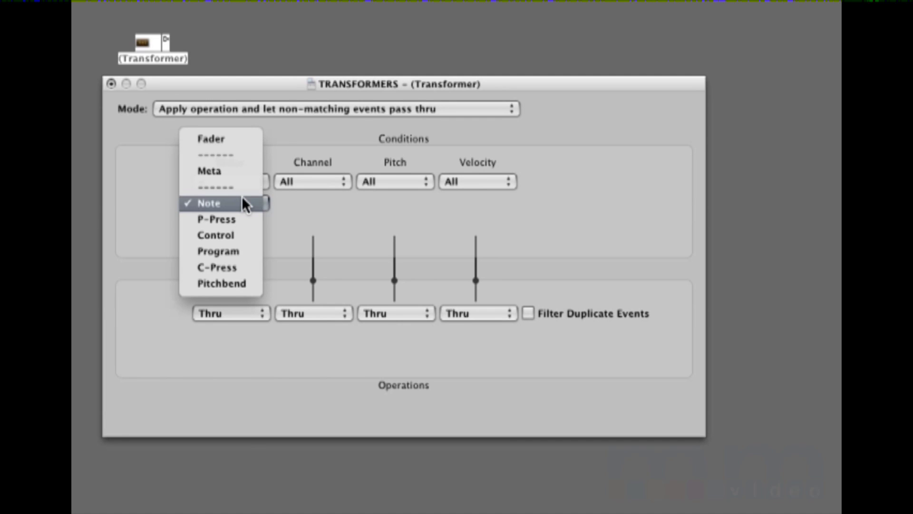
click(243, 198)
click(243, 312)
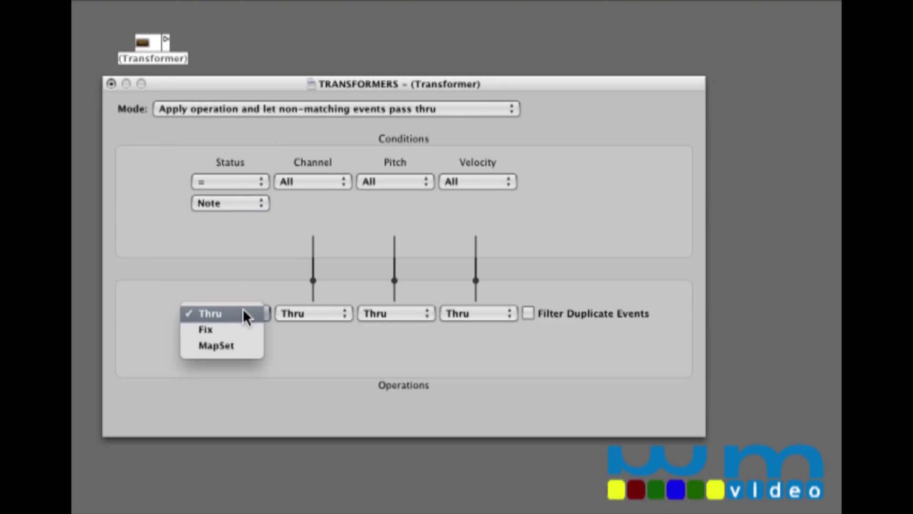
click(235, 329)
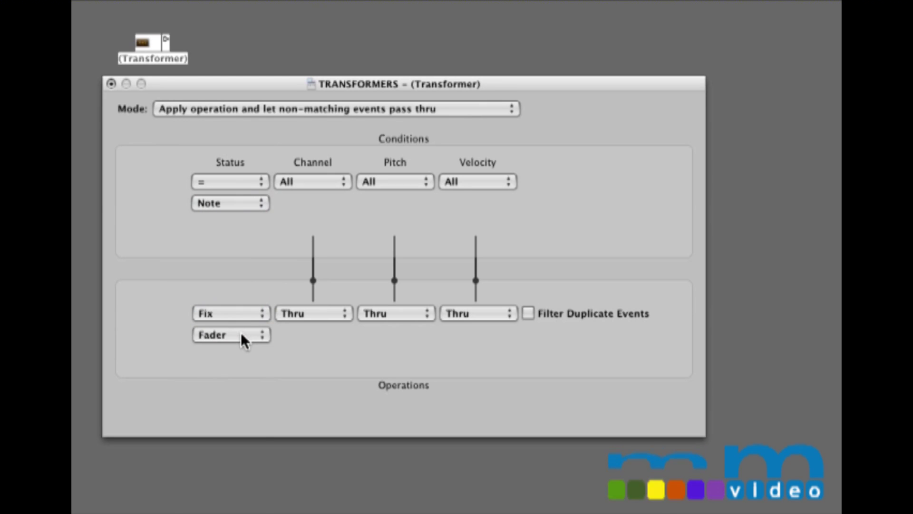
click(241, 333)
click(240, 334)
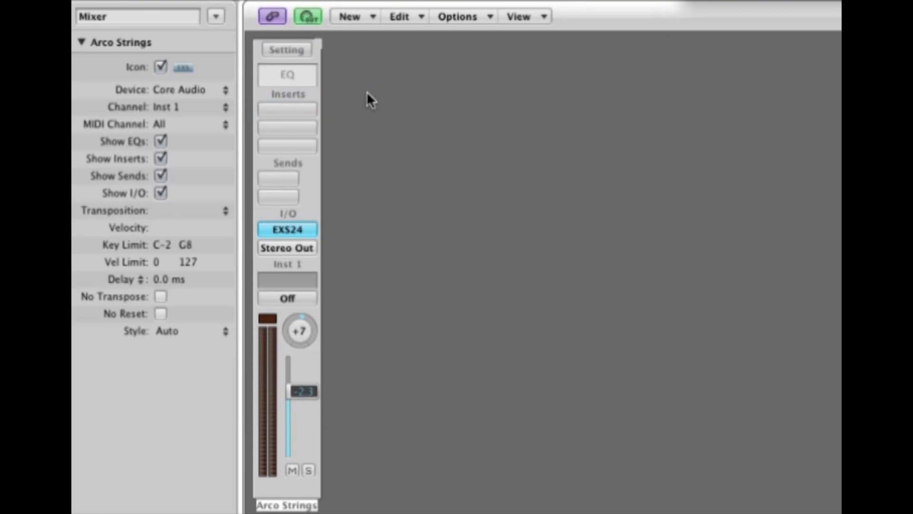
- Create a Monitor object up and to the right, cabled from the Arco Strings strip output
click(366, 92)
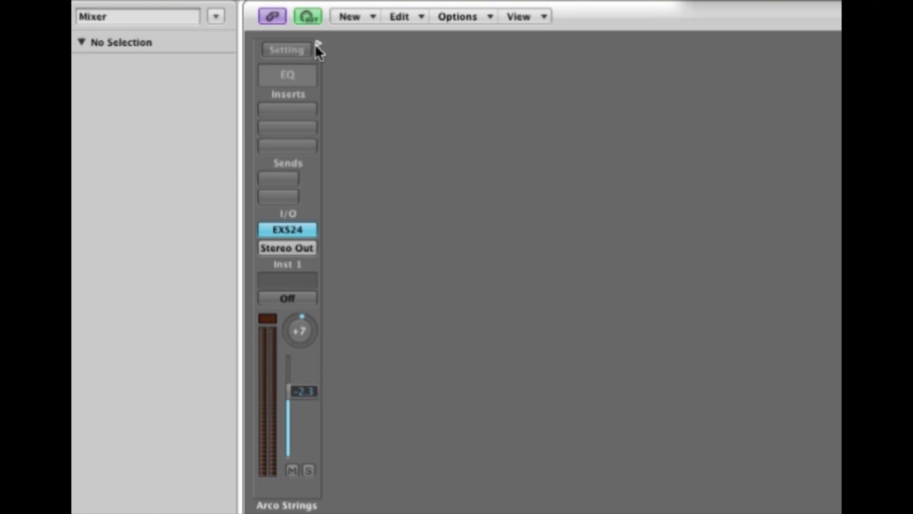
drag(318, 43, 371, 115)
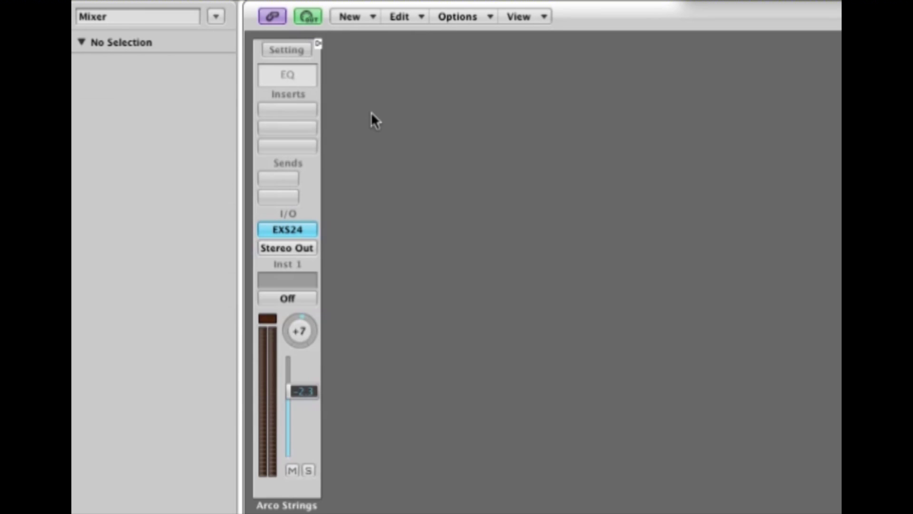
click(356, 17)
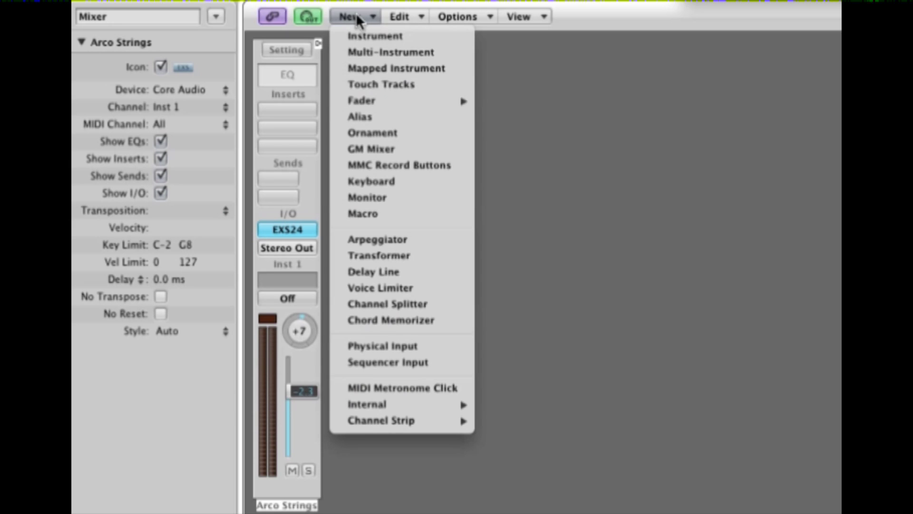
click(416, 195)
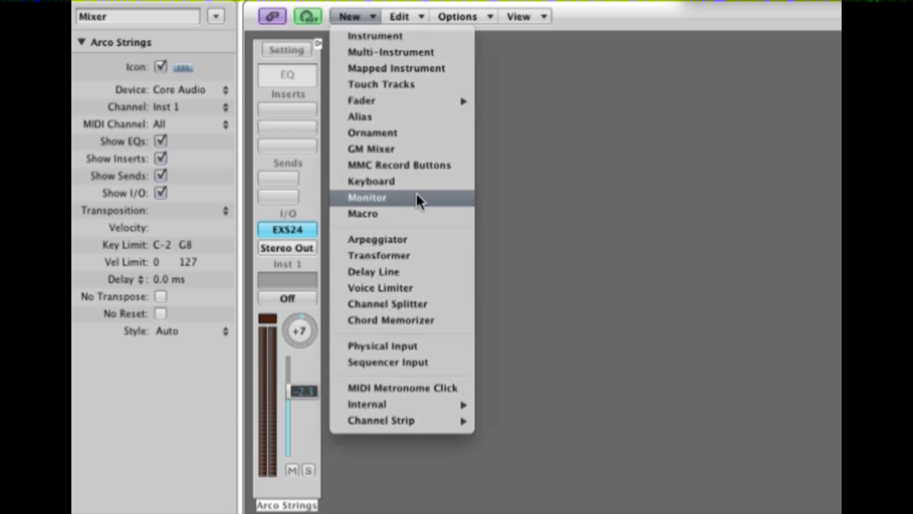
drag(377, 190, 456, 172)
drag(318, 44, 437, 136)
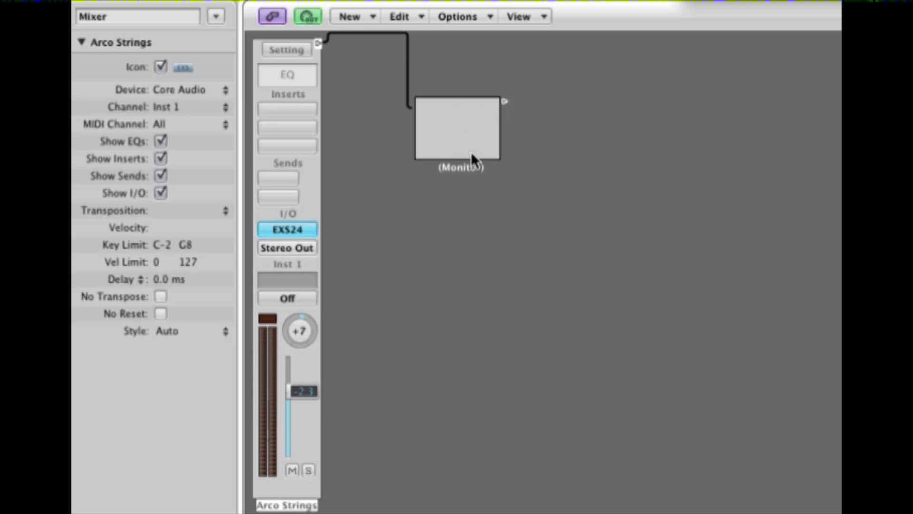
- Move the Arco Strings volume down to -9.8 and back up to +1.5, logging CC7 events
drag(303, 392, 303, 413)
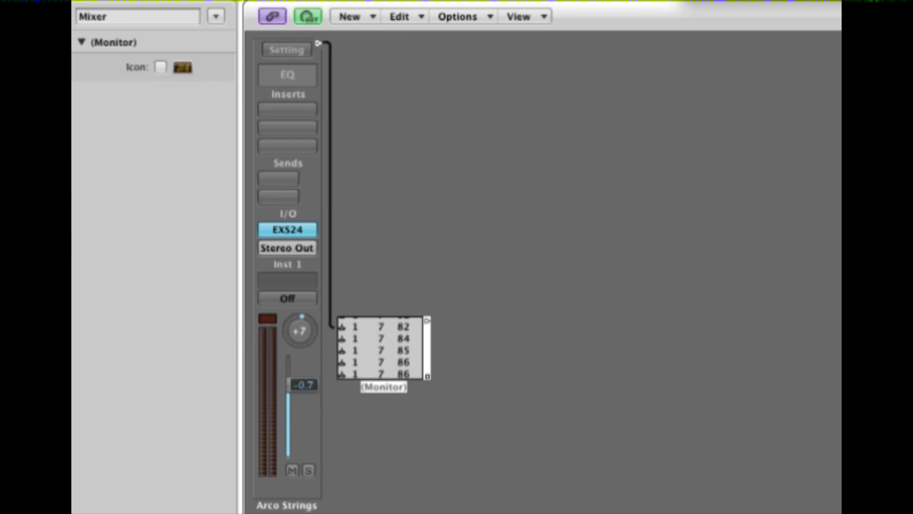
drag(304, 385, 304, 377)
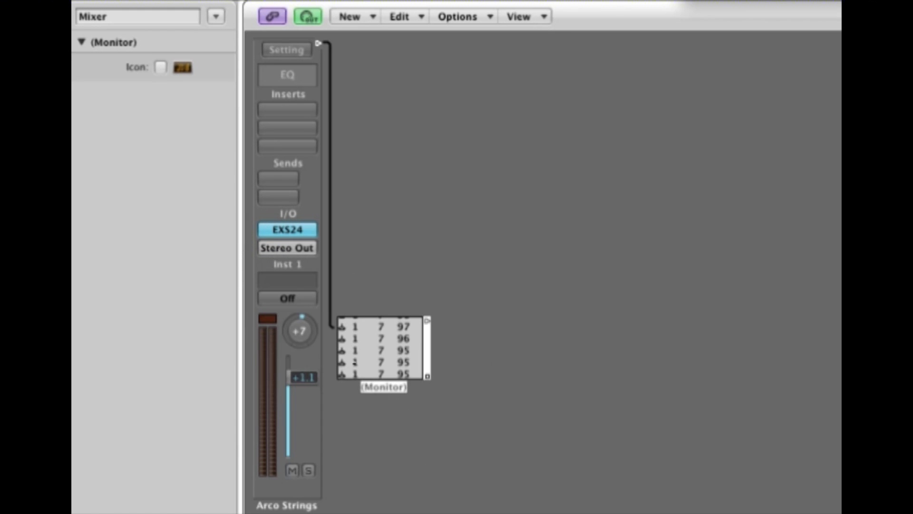
drag(304, 377, 303, 384)
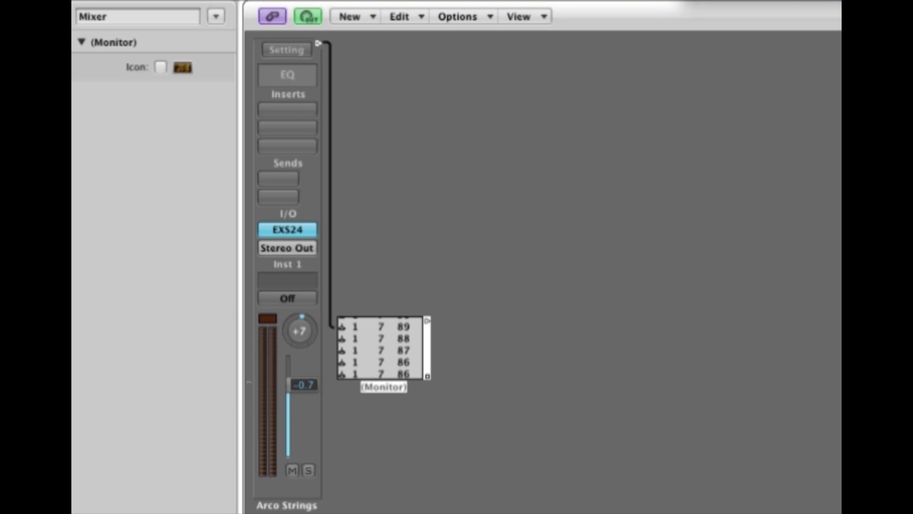
drag(303, 384, 303, 376)
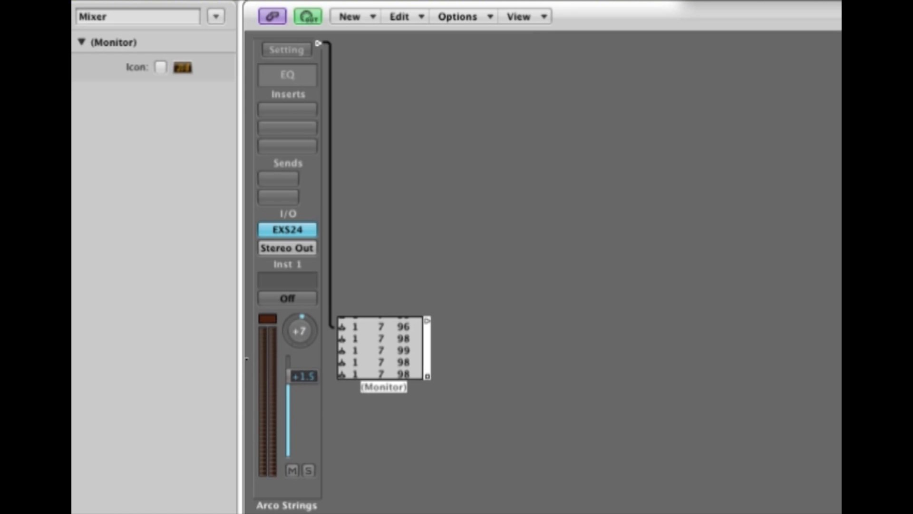
- Open the Arco Strings EXS24 and turn its filter Cutoff down to about 52.8%
click(290, 229)
drag(383, 389, 423, 159)
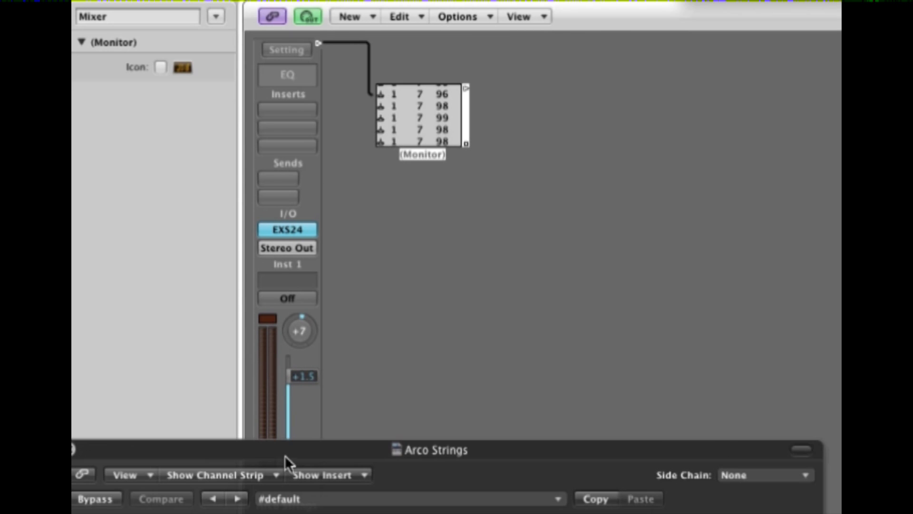
drag(284, 455, 282, 202)
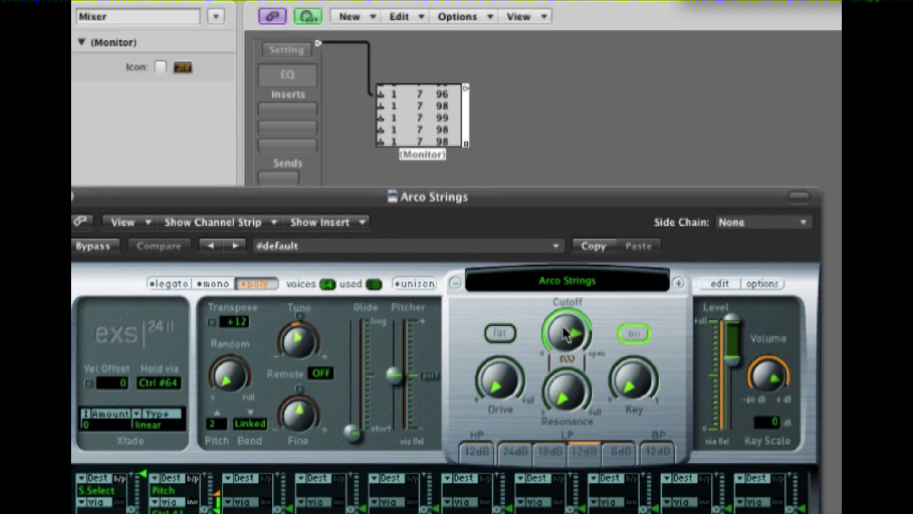
drag(552, 333, 556, 386)
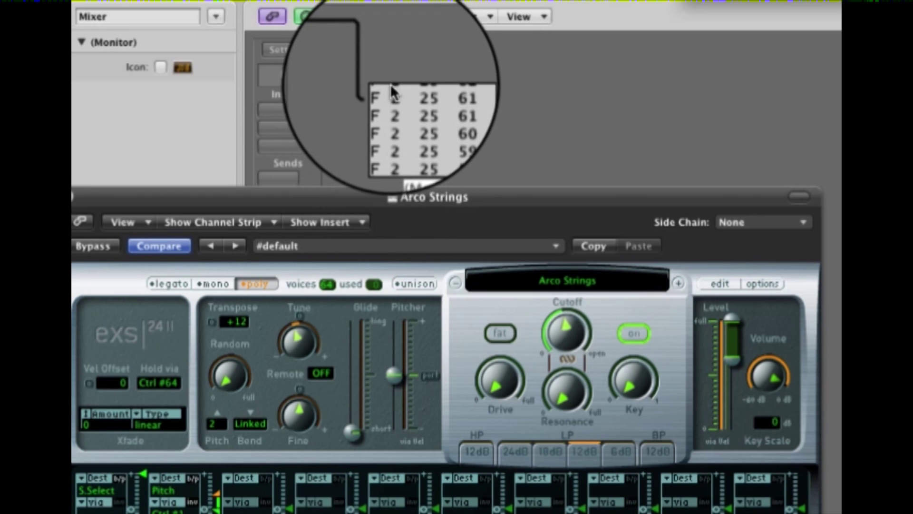
click(395, 127)
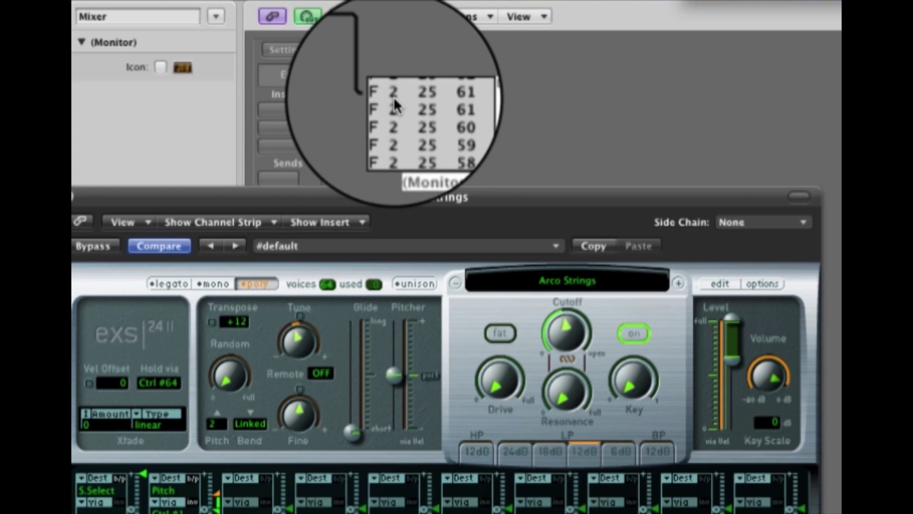
drag(563, 285, 553, 305)
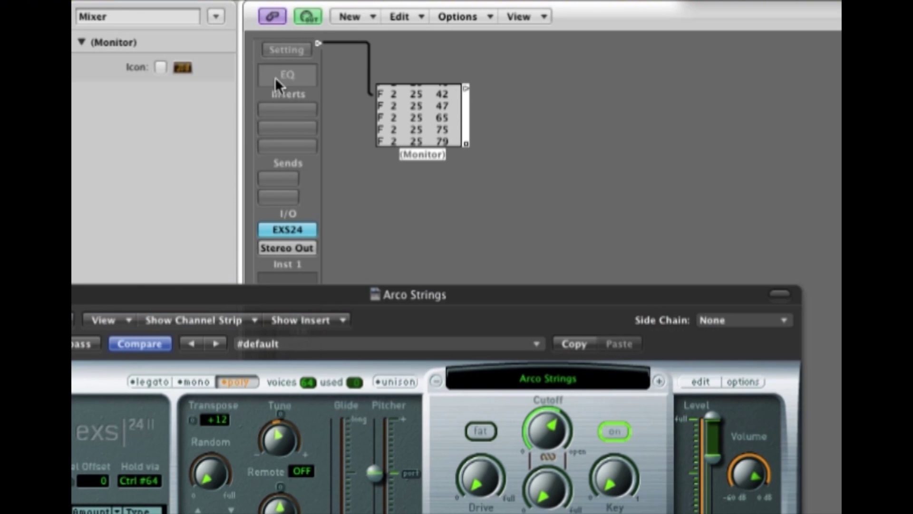
- Insert a Channel EQ on Arco Strings and enable a low cut around 78 Hz
double_click(276, 77)
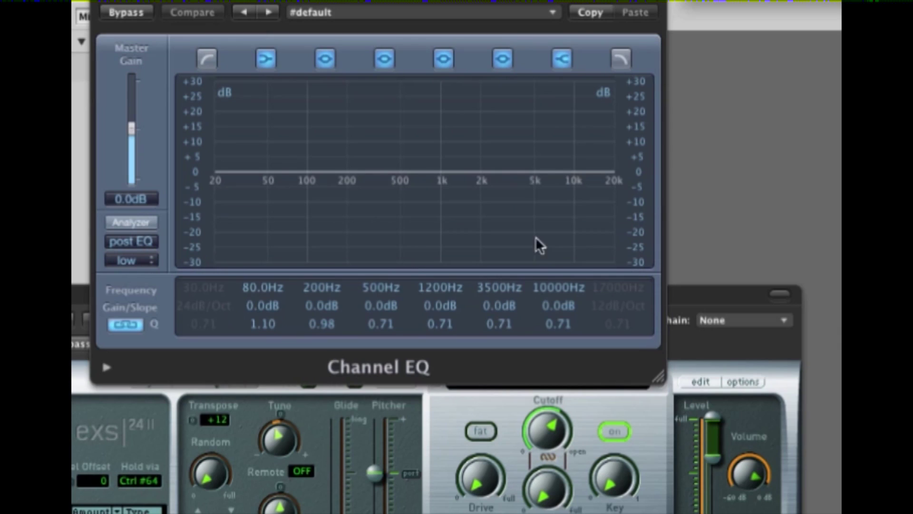
drag(236, 0, 295, 182)
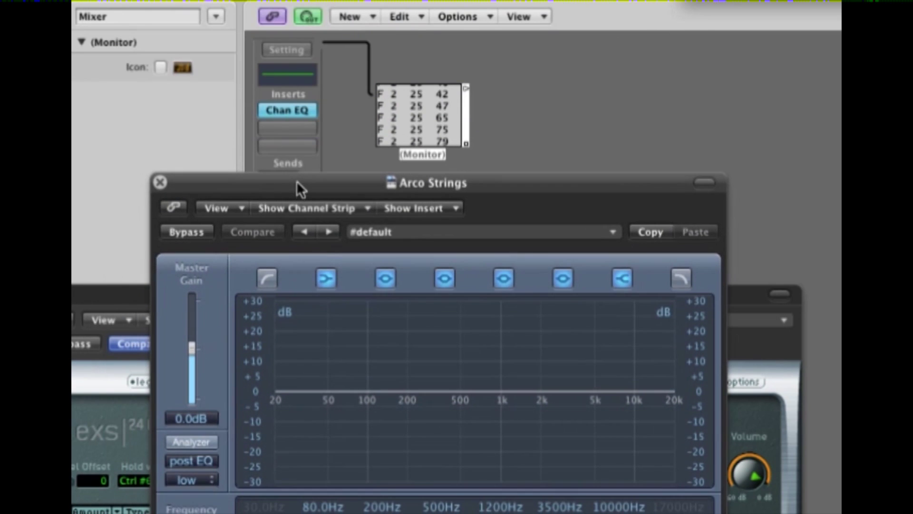
click(261, 282)
drag(260, 184, 267, 148)
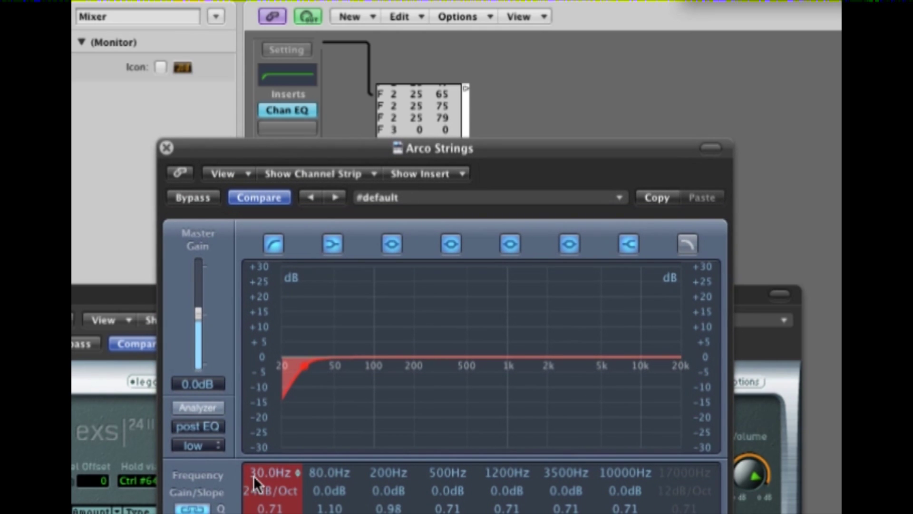
drag(253, 476, 250, 386)
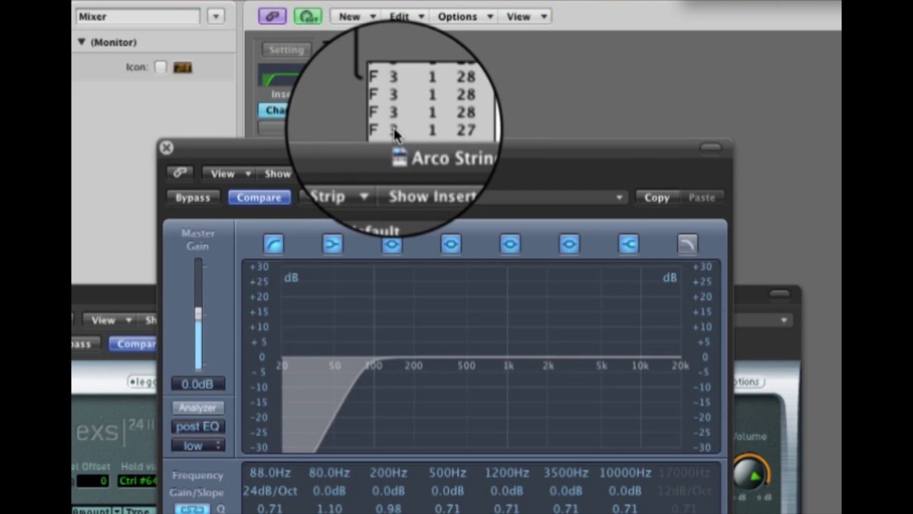
mouse_move(252, 471)
mouse_down()
mouse_move(253, 432)
mouse_move(248, 481)
mouse_up()
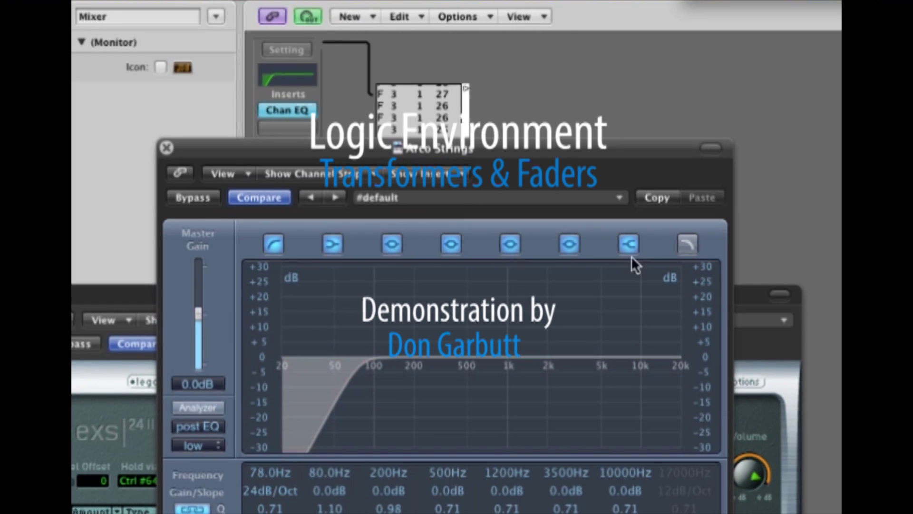
- Enable the EQ high cut, lower it to around 6300 Hz, and close the window
click(688, 244)
drag(666, 474, 665, 513)
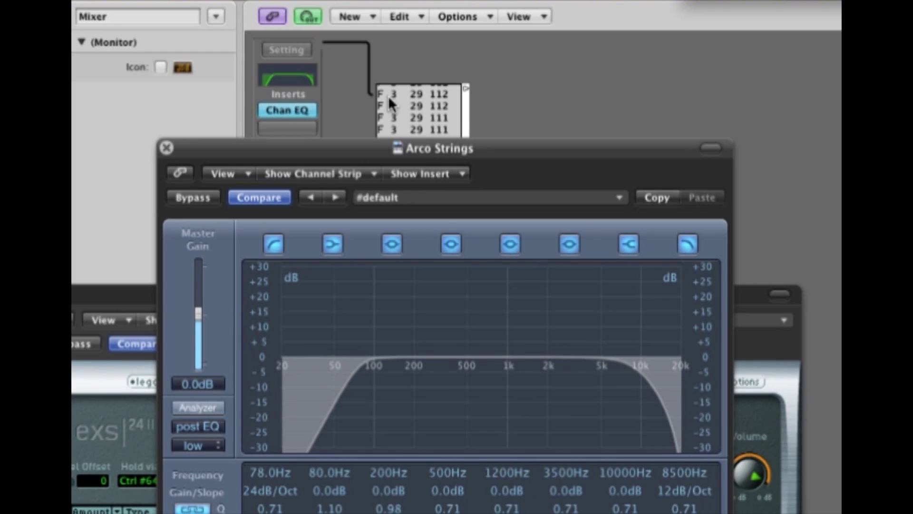
drag(666, 473, 620, 407)
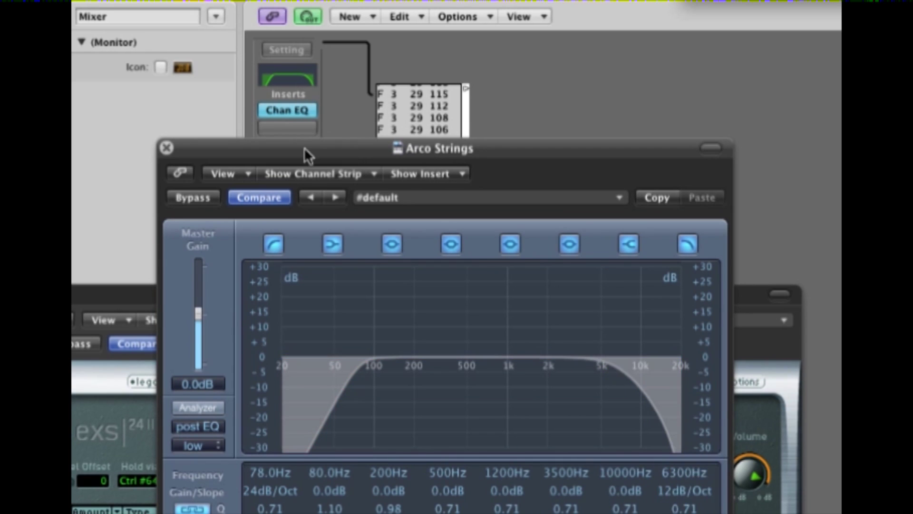
click(271, 108)
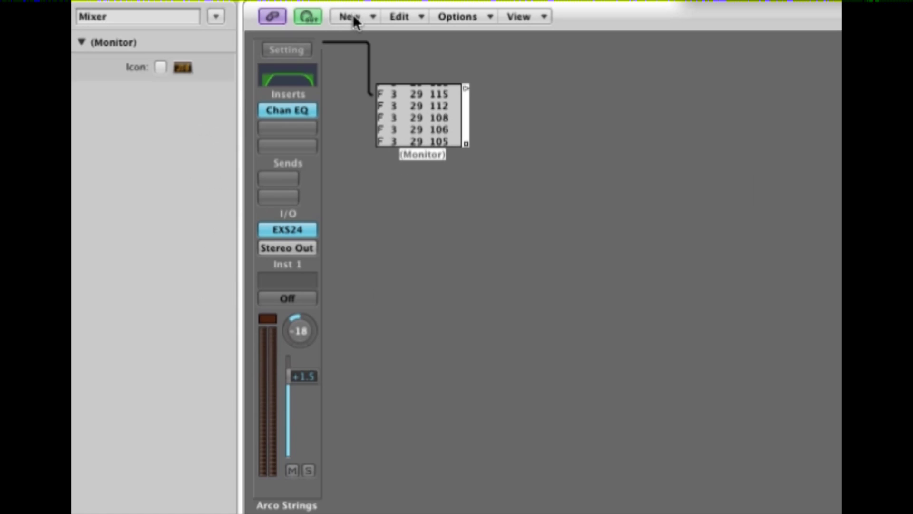
- Create an enlarged vertical Fader, cable it to Arco Strings, and raise it to 87
click(352, 13)
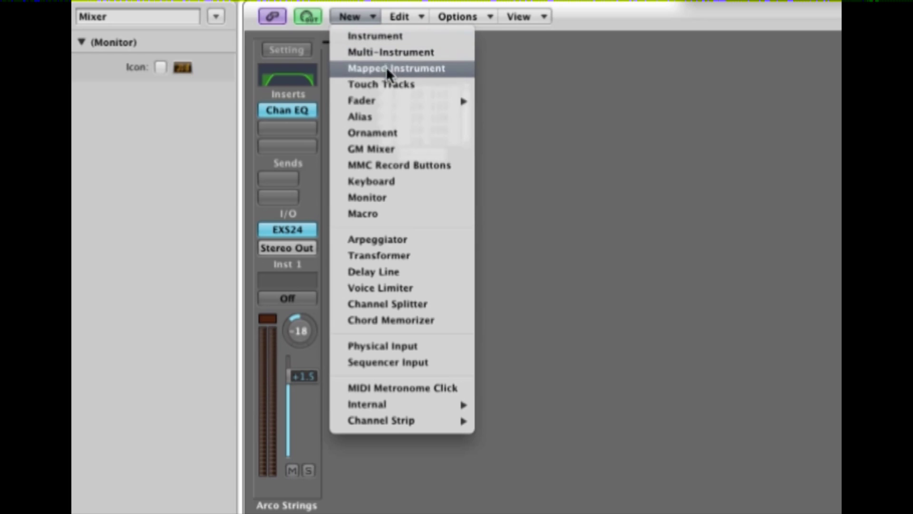
mouse_move(384, 97)
click(539, 124)
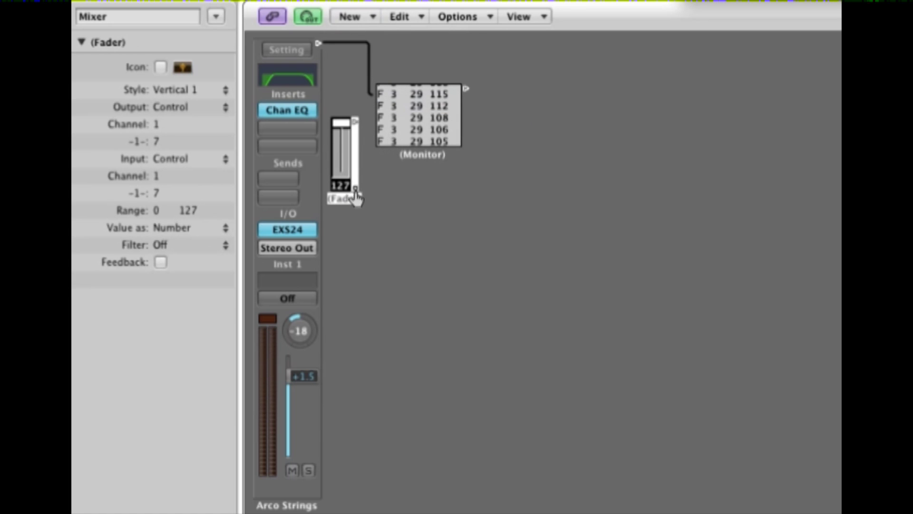
drag(352, 187, 444, 429)
click(547, 331)
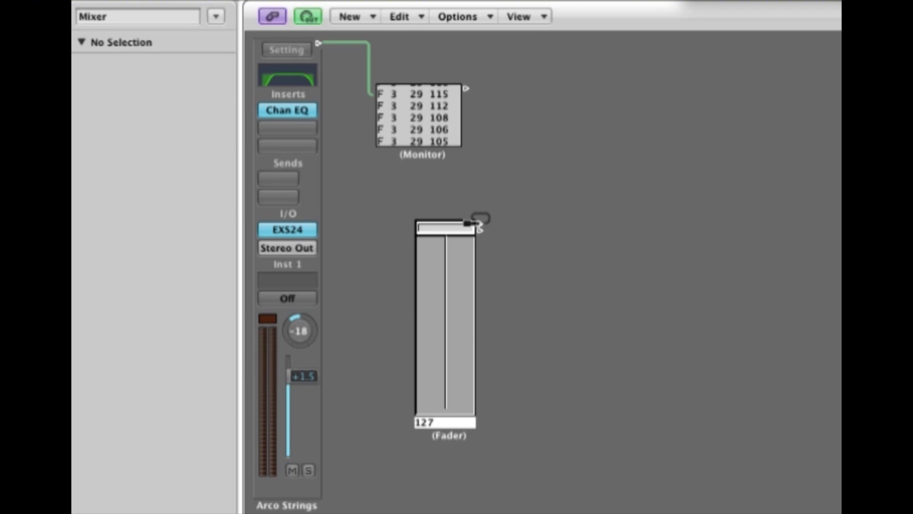
drag(471, 222, 310, 215)
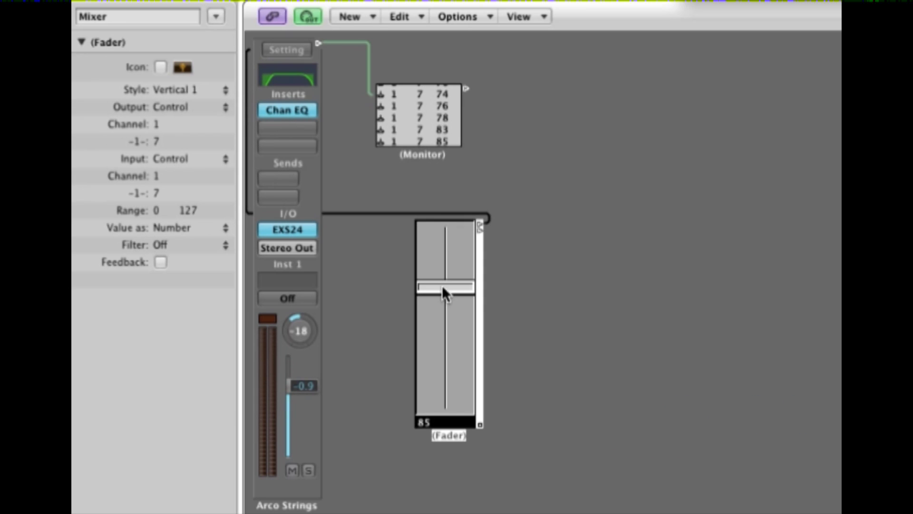
mouse_move(442, 285)
mouse_down()
mouse_move(441, 263)
mouse_move(438, 284)
mouse_up()
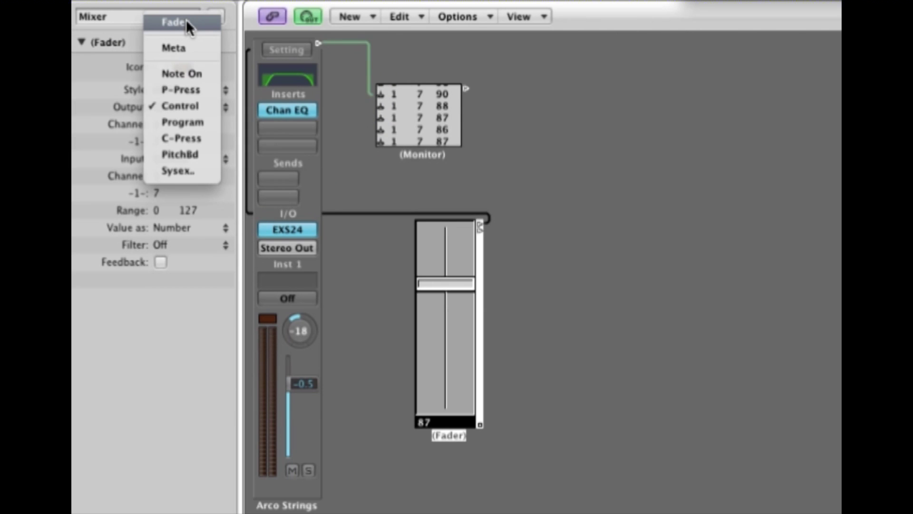
- Set the Fader output to Fader on channel 3, number 1, sweeping the EQ low cut to 47.5 Hz
click(186, 21)
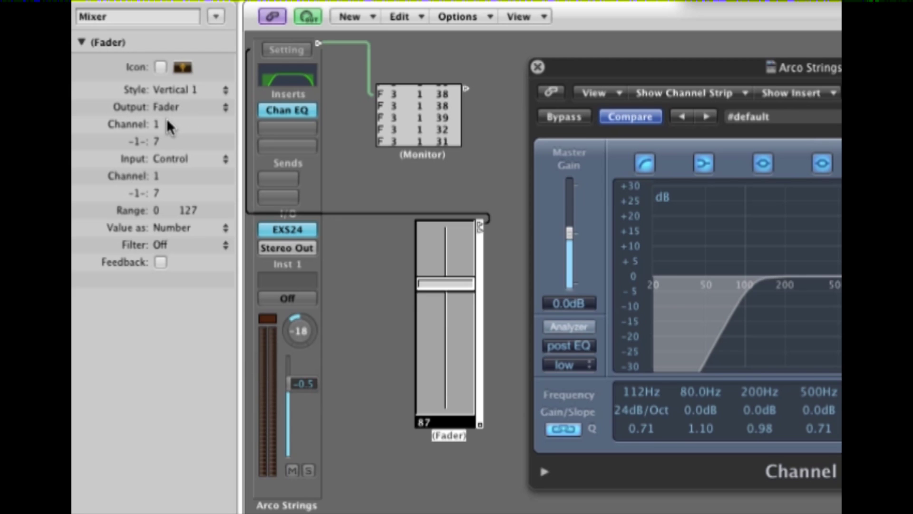
drag(164, 124, 166, 112)
mouse_move(640, 391)
mouse_down()
mouse_move(632, 376)
mouse_move(631, 401)
mouse_move(632, 367)
mouse_move(631, 402)
mouse_up()
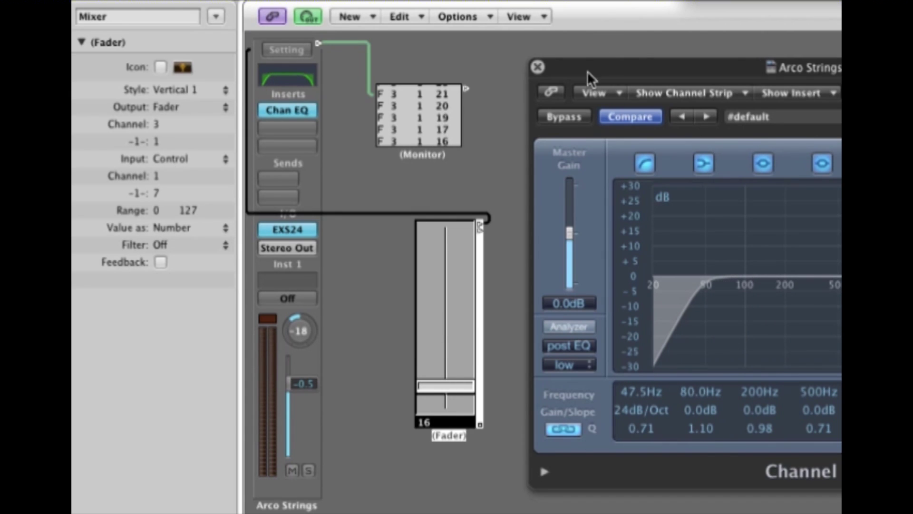
drag(589, 76, 730, 48)
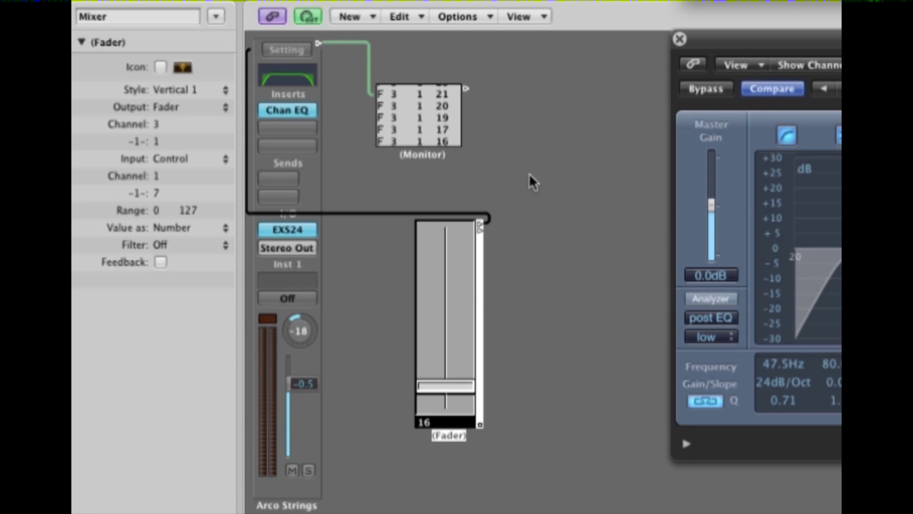
click(348, 19)
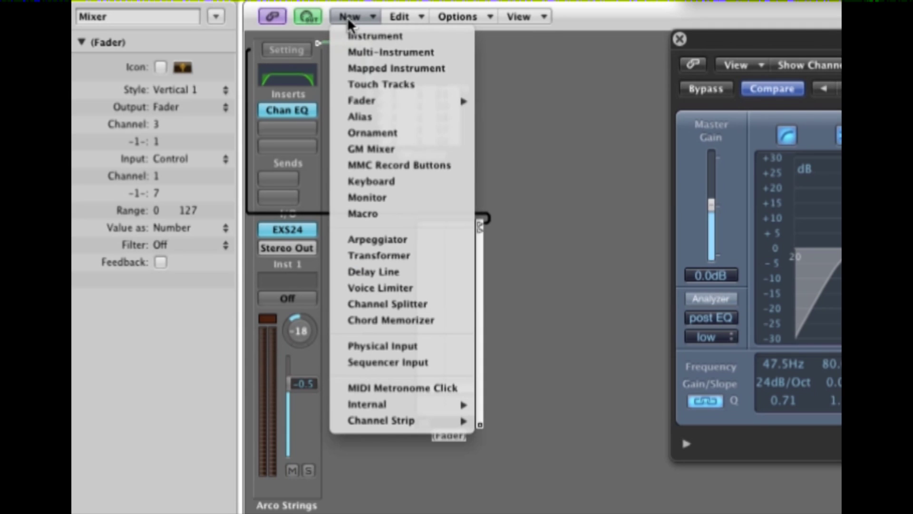
- Add a Transformer right of the Fader, cable the Fader's output into it, and open it
click(427, 256)
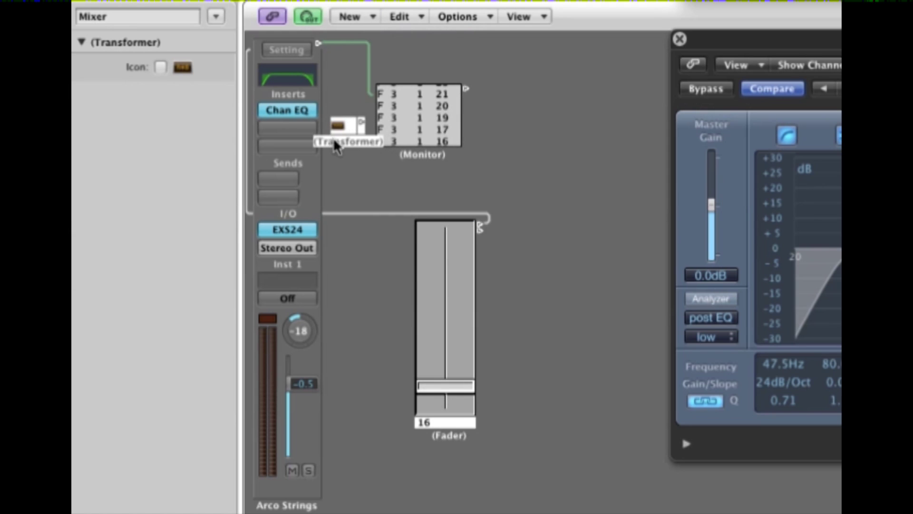
drag(340, 124, 533, 262)
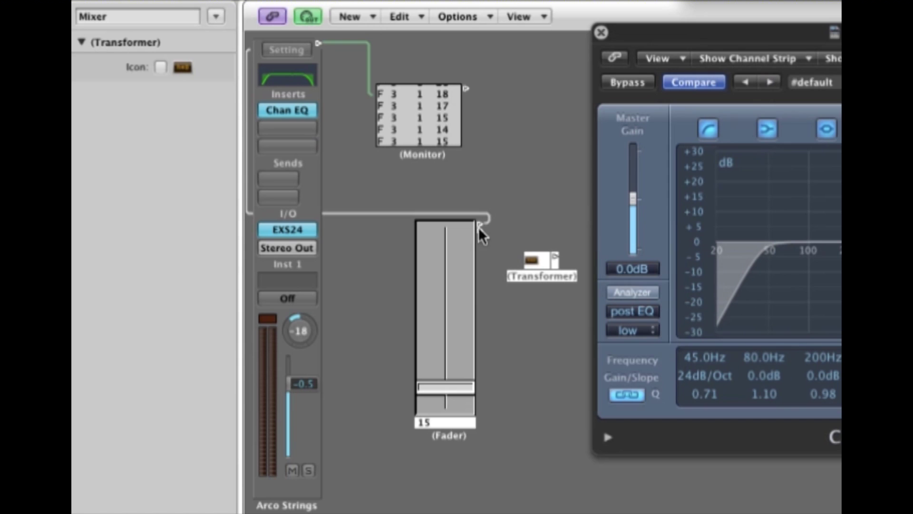
drag(477, 229, 306, 189)
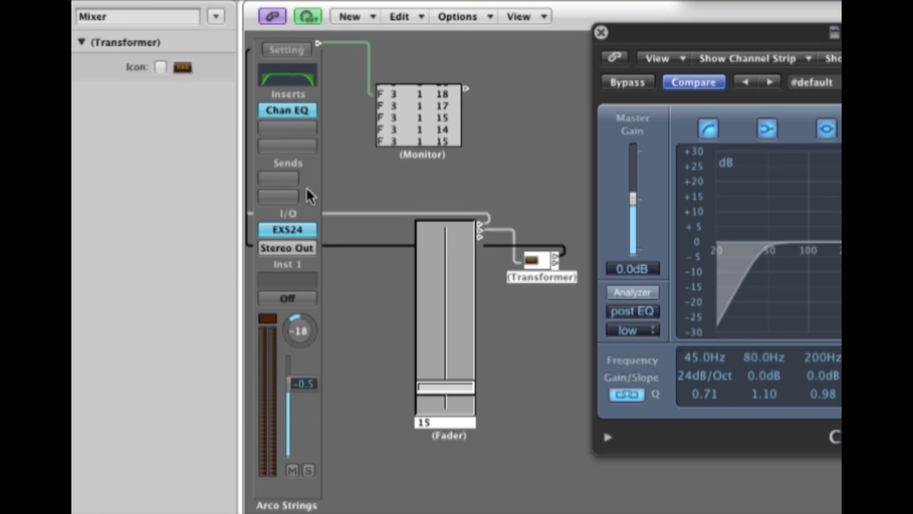
drag(769, 27, 321, 192)
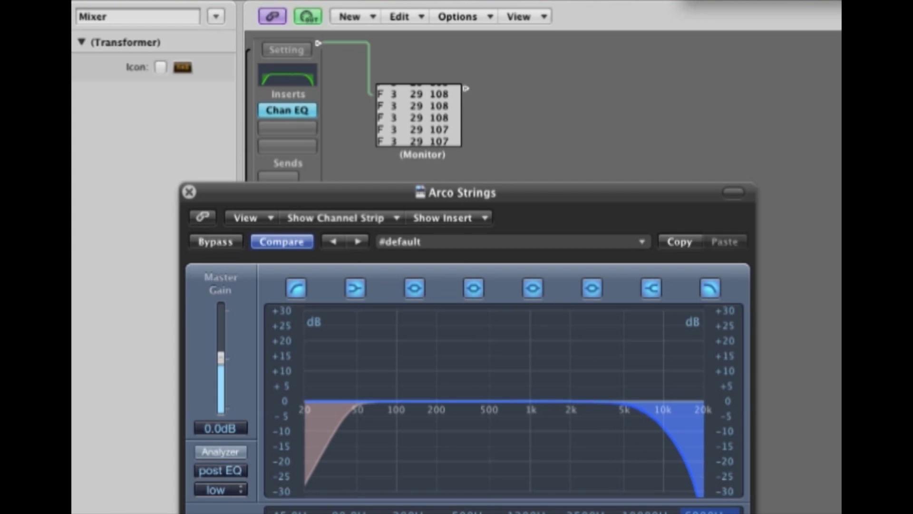
drag(239, 187, 667, 46)
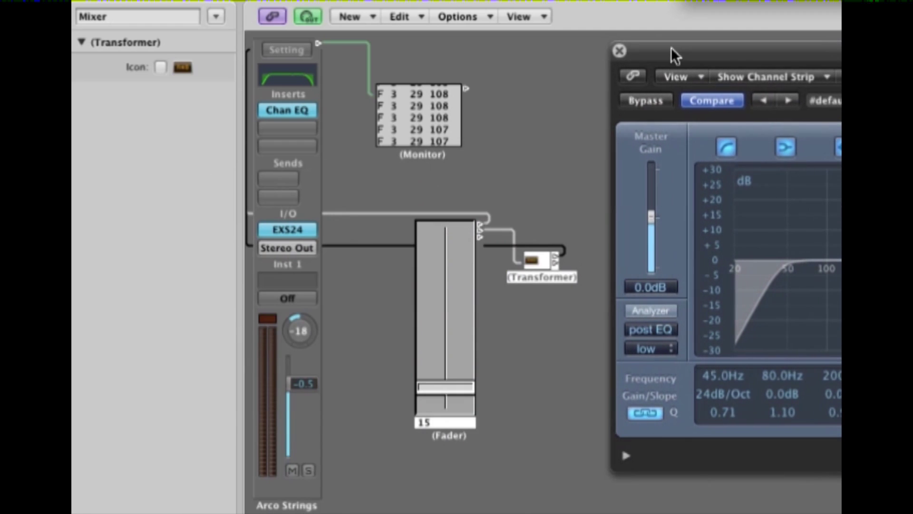
double_click(536, 259)
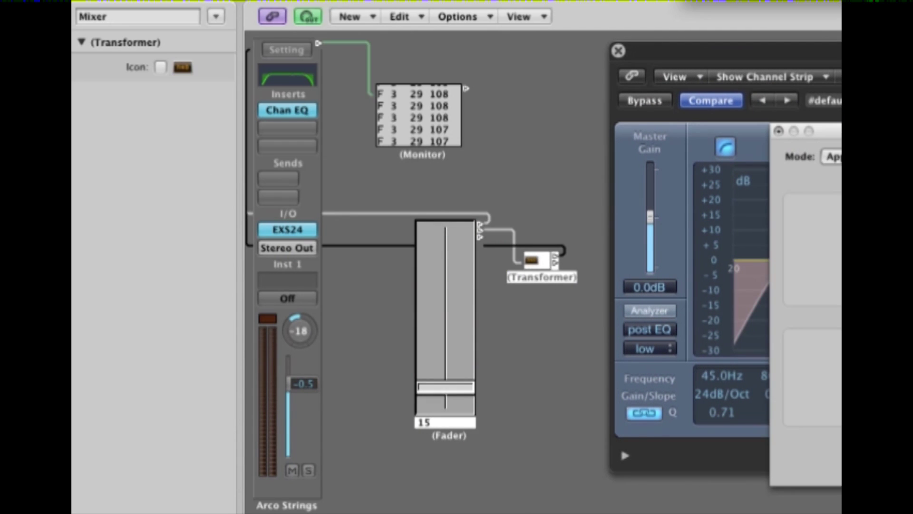
- Rearrange the Transformer and Channel EQ windows and select the Fader to view its settings
drag(828, 131, 660, 50)
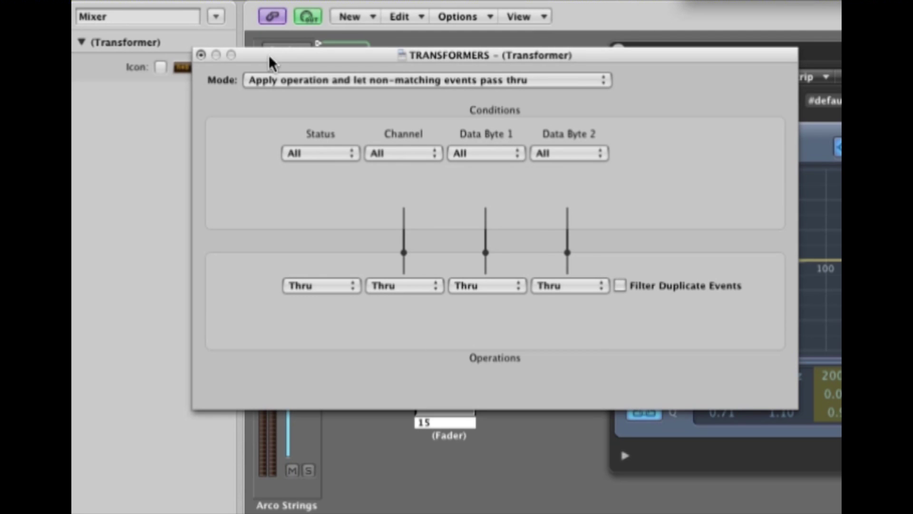
drag(270, 51, 684, 77)
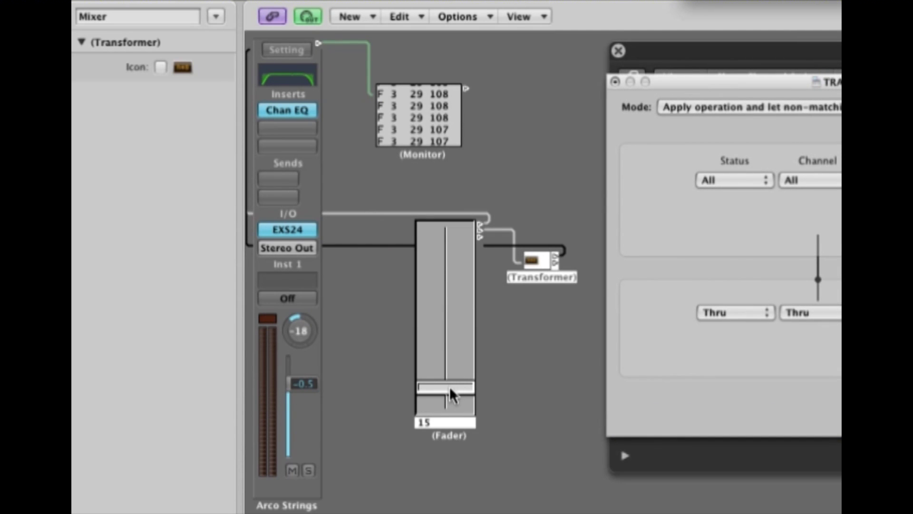
click(444, 433)
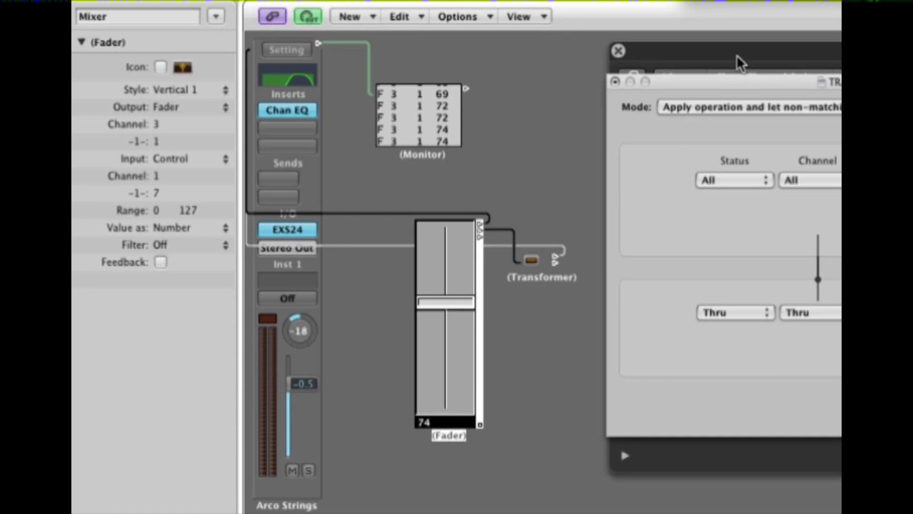
drag(731, 51, 769, 413)
drag(735, 81, 438, 44)
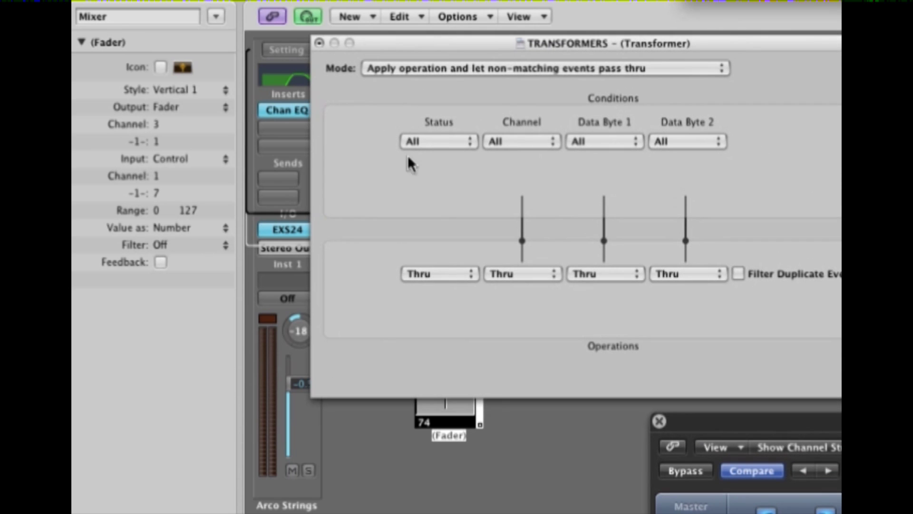
- Set the Transformer's Status condition to '=' Fader, leaving operations at Thru
click(437, 141)
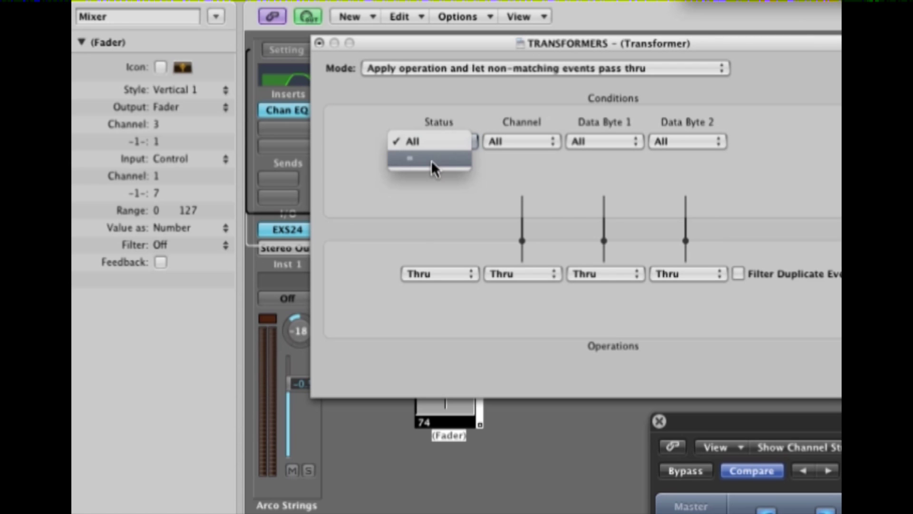
click(429, 161)
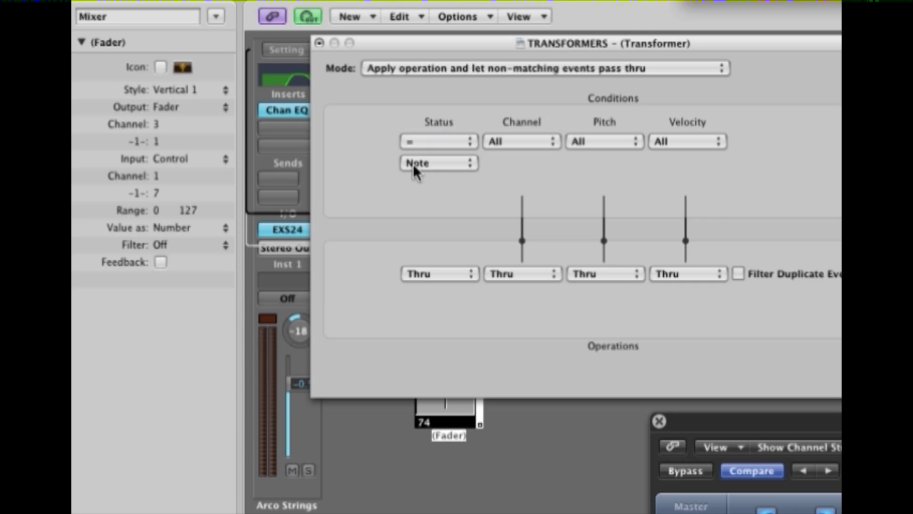
click(438, 163)
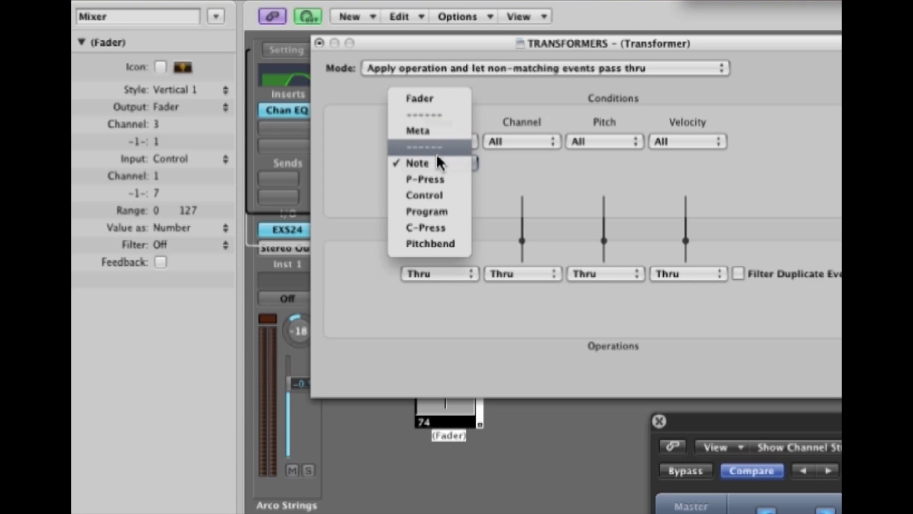
click(429, 102)
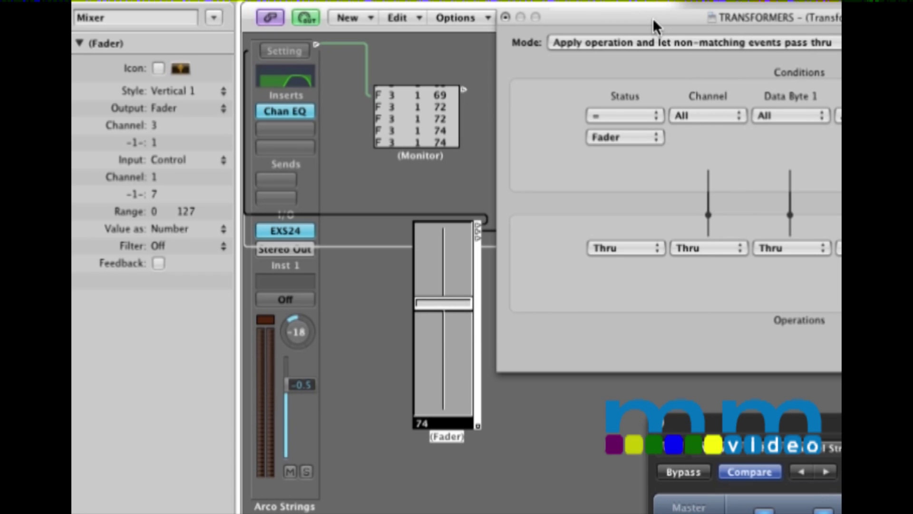
- Keep the Data Byte 1 condition at All and set its operation to Fix with value 29
drag(653, 18, 365, 164)
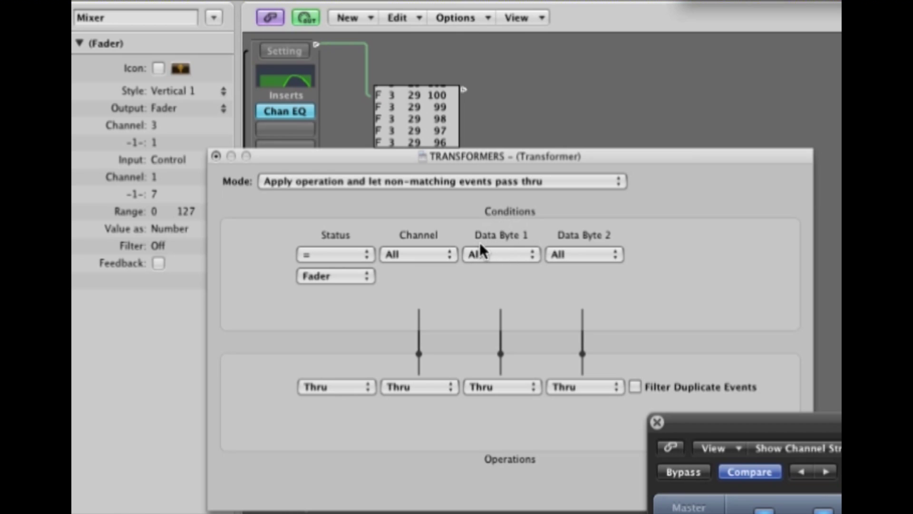
click(491, 260)
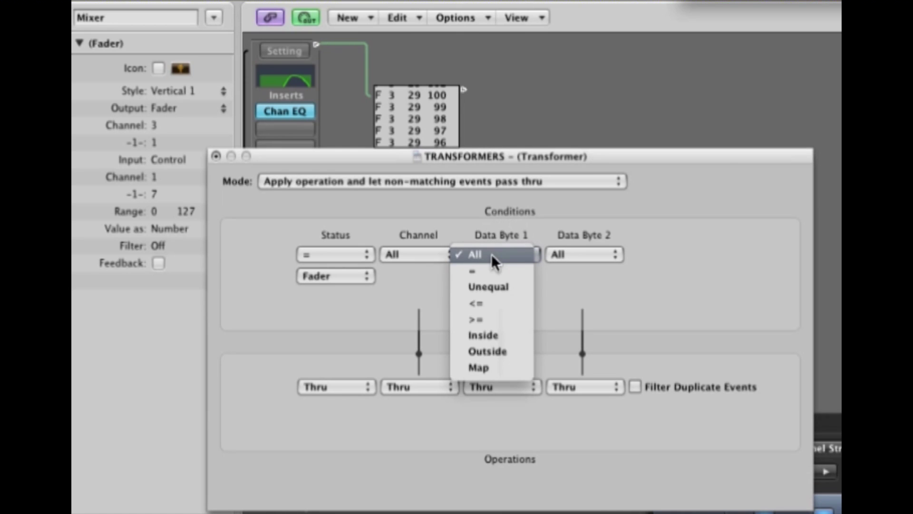
click(492, 253)
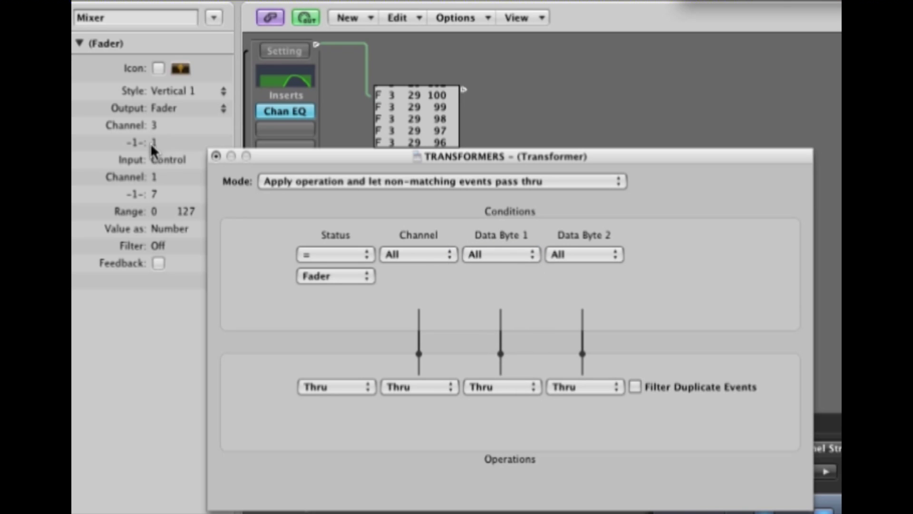
click(491, 386)
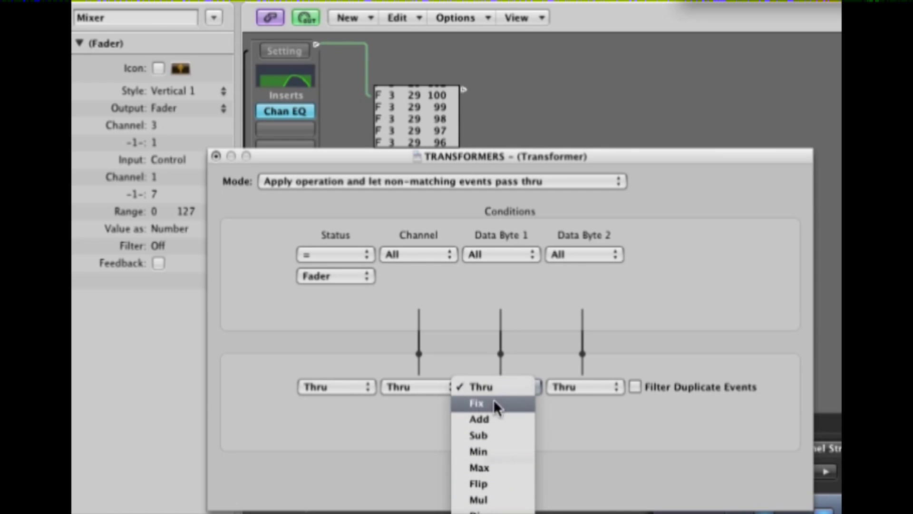
click(498, 404)
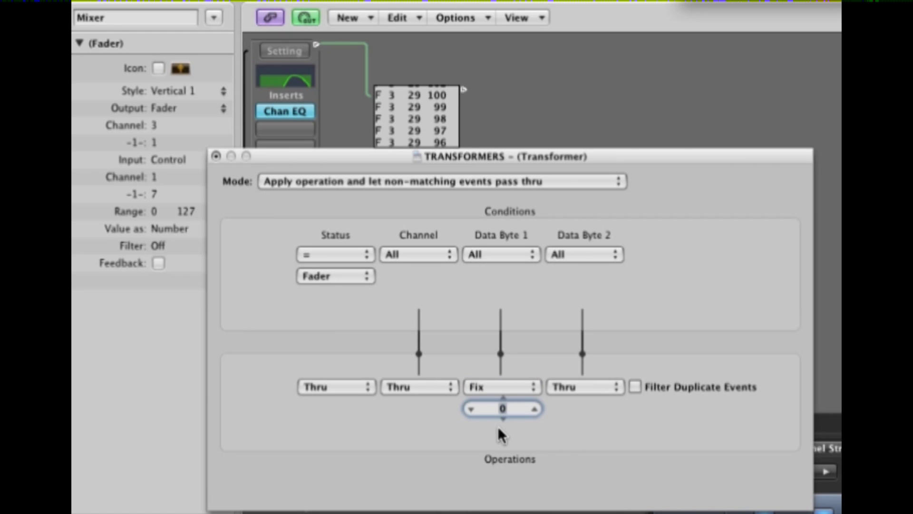
mouse_move(504, 408)
mouse_down()
mouse_move(502, 397)
mouse_move(503, 408)
mouse_up()
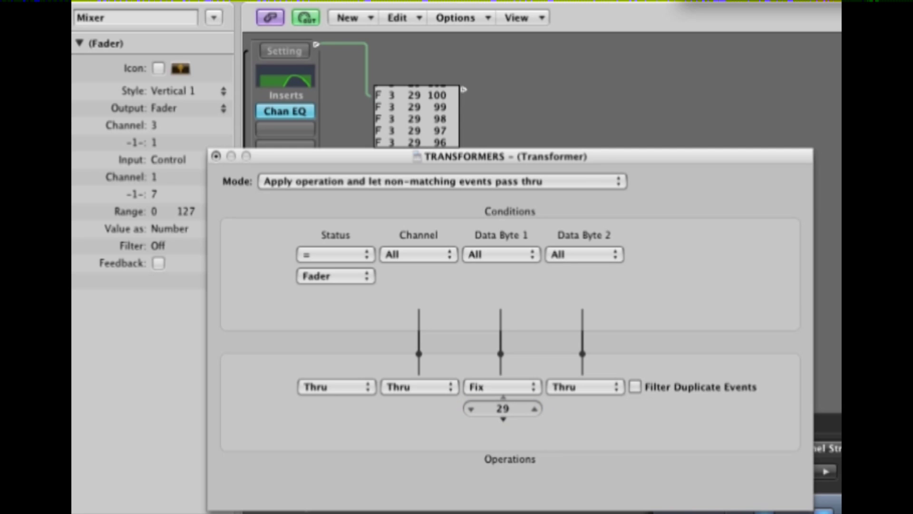
double_click(503, 409)
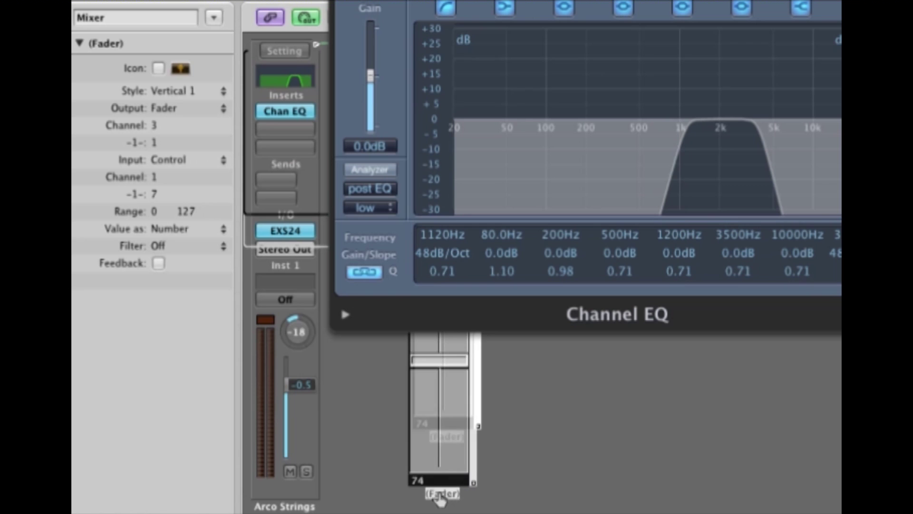
- Lower the Fader to sweep the Arco Strings Channel EQ frequency down to 140 Hz
drag(439, 363, 438, 387)
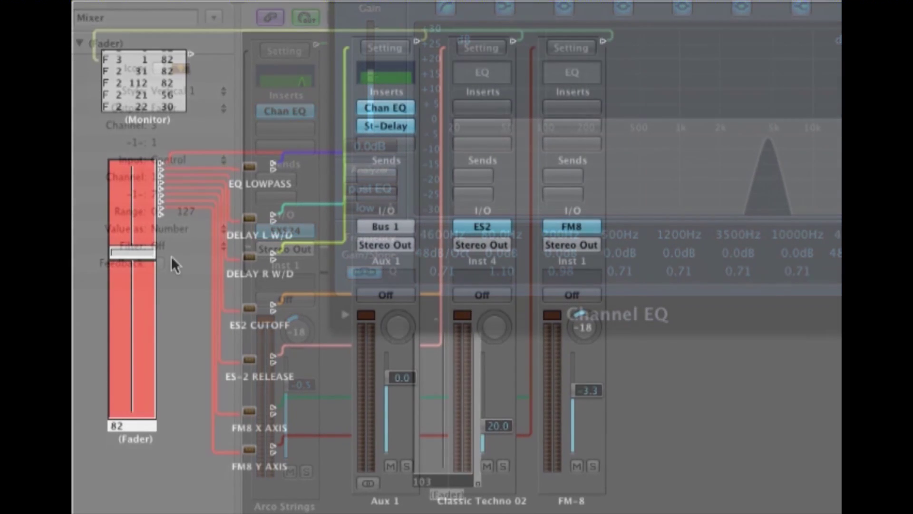